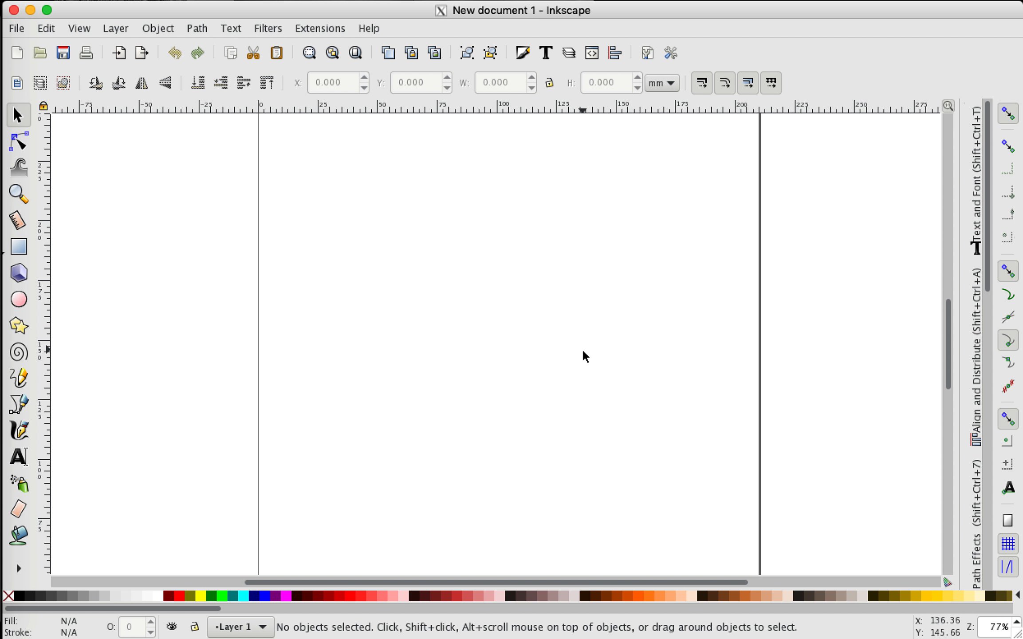
Step: Draw a dark red ellipse about 79 mm wide and 75 mm high in the upper part of the page
scroll(583, 351, "up", 3)
scroll(583, 351, "right", 2)
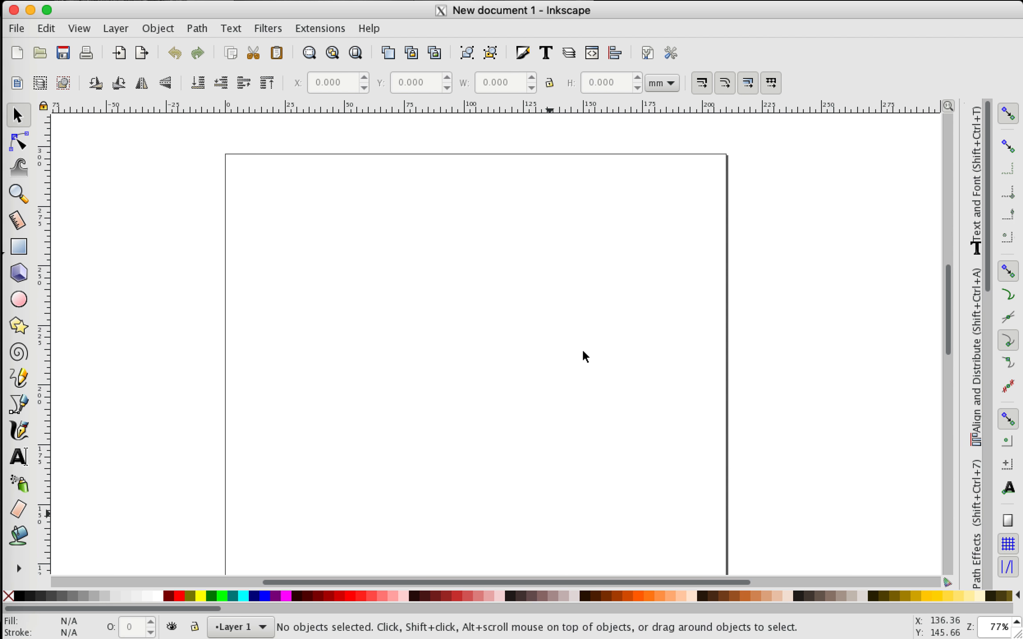
scroll(462, 342, "down", 2)
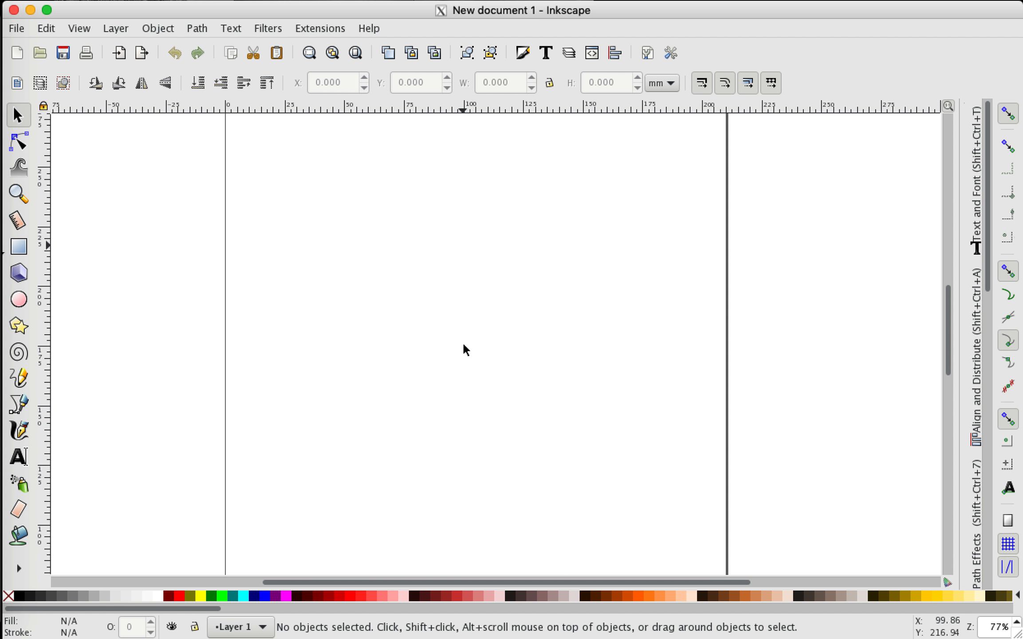
scroll(463, 344, "left", 2)
scroll(464, 344, "up", 2)
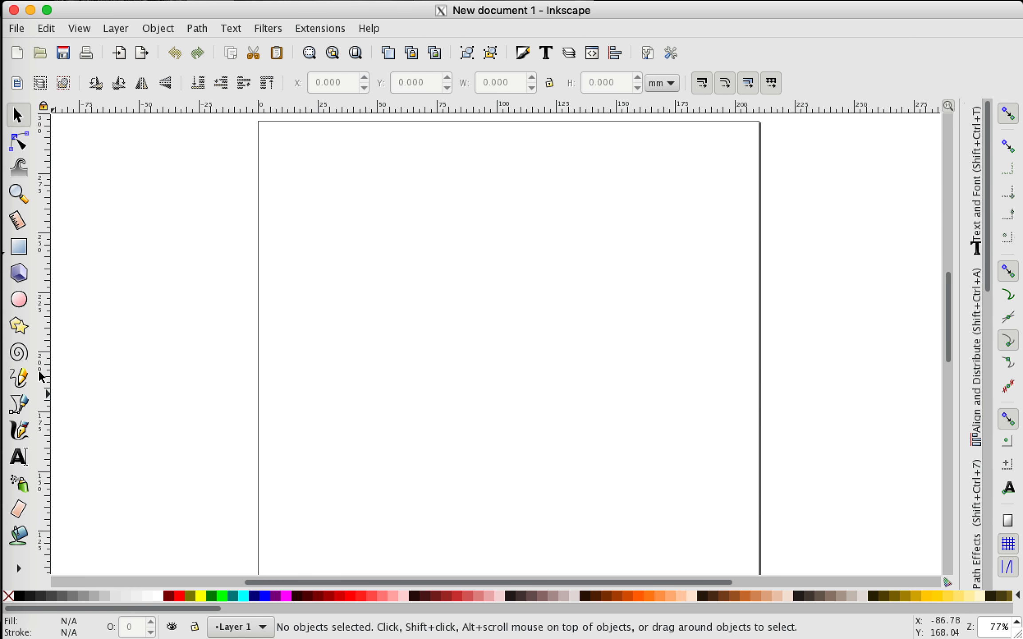
left_click(23, 304)
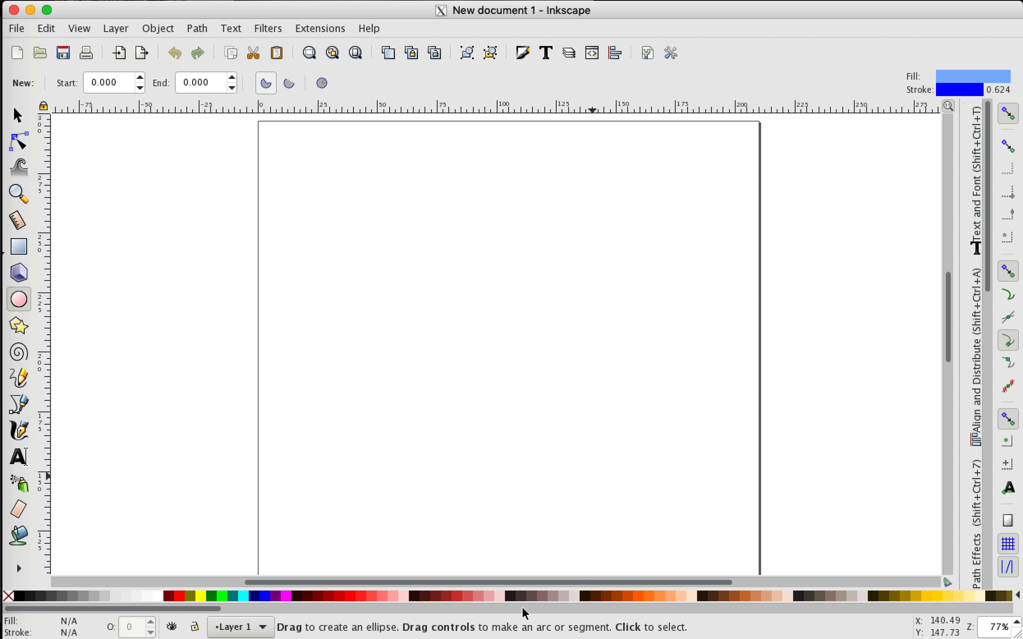
left_click(461, 601)
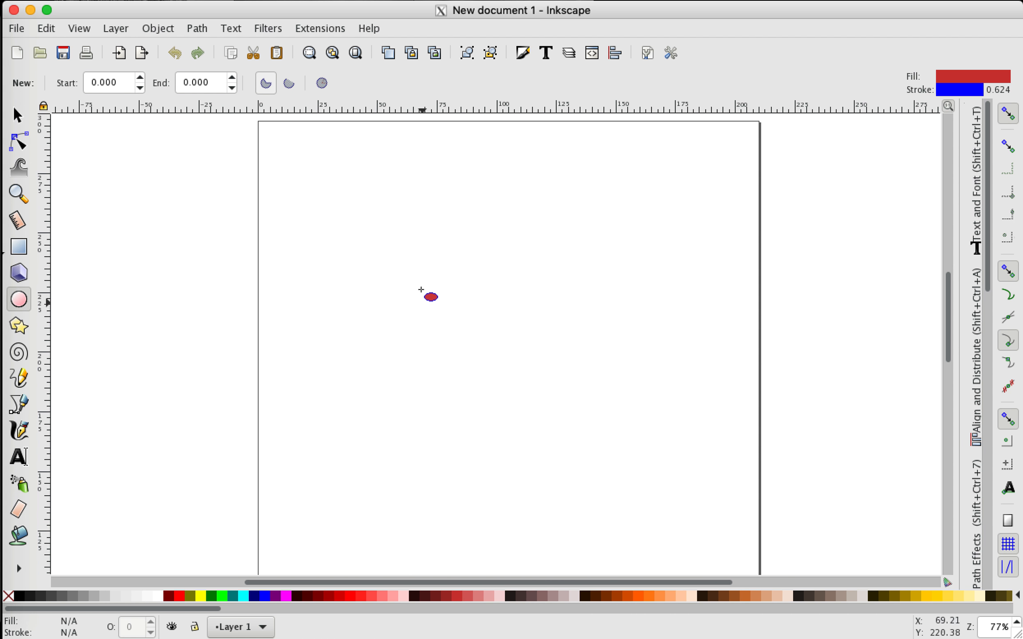
left_click_drag(367, 226, 555, 398)
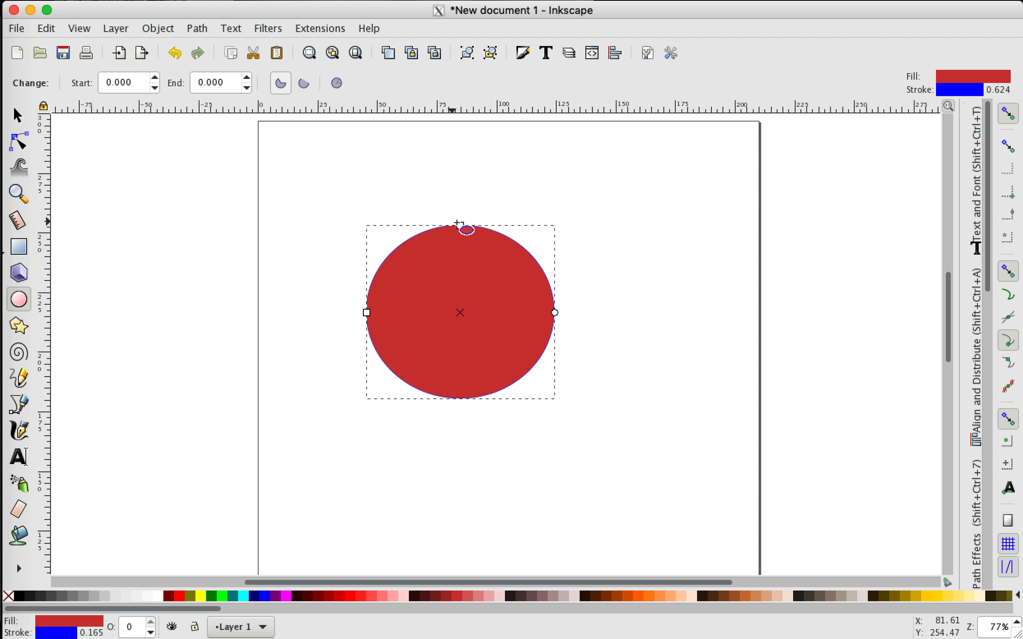
mouse_move(461, 226)
left_mouse_down()
mouse_move(455, 276)
mouse_move(459, 199)
mouse_move(446, 185)
mouse_move(454, 222)
left_mouse_up()
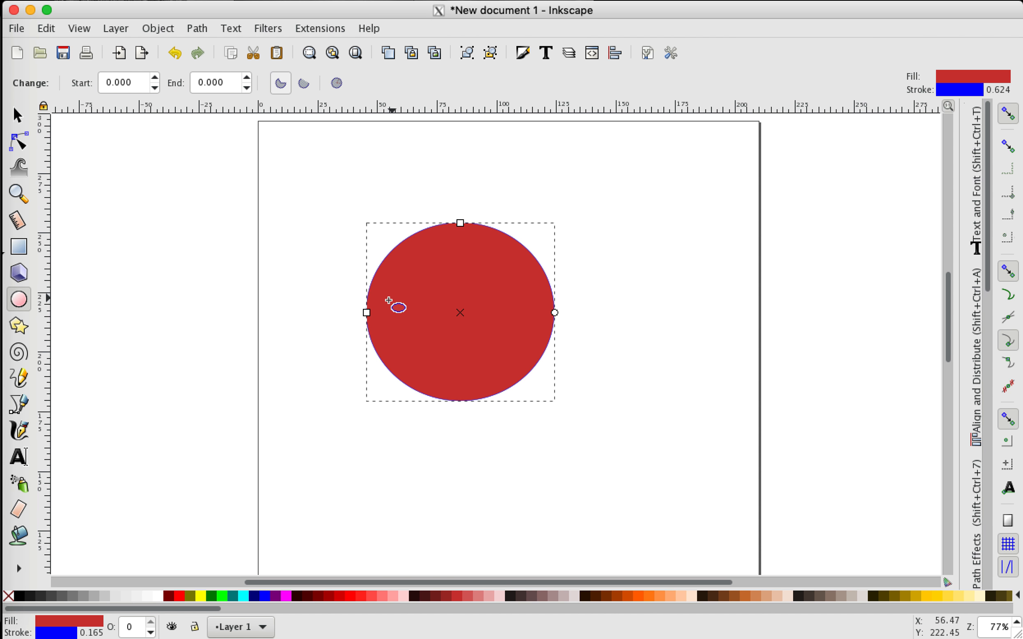
mouse_move(366, 313)
left_mouse_down()
mouse_move(318, 311)
mouse_move(367, 312)
left_mouse_up()
Step: Resize the ellipse with the Selector to about 79 by 76 mm, and widen it slightly with its horizontal radius node
left_click(15, 125)
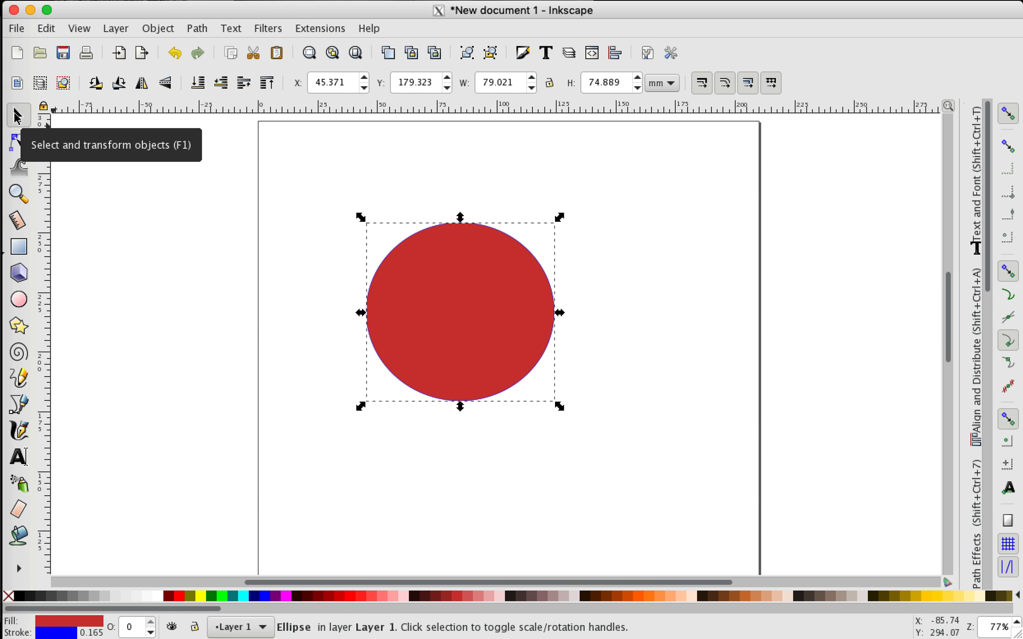
mouse_move(557, 217)
left_mouse_down()
mouse_move(636, 156)
mouse_move(564, 208)
mouse_move(611, 174)
mouse_move(564, 220)
mouse_move(643, 171)
mouse_move(598, 197)
mouse_move(577, 226)
mouse_move(550, 219)
mouse_move(544, 230)
left_mouse_up()
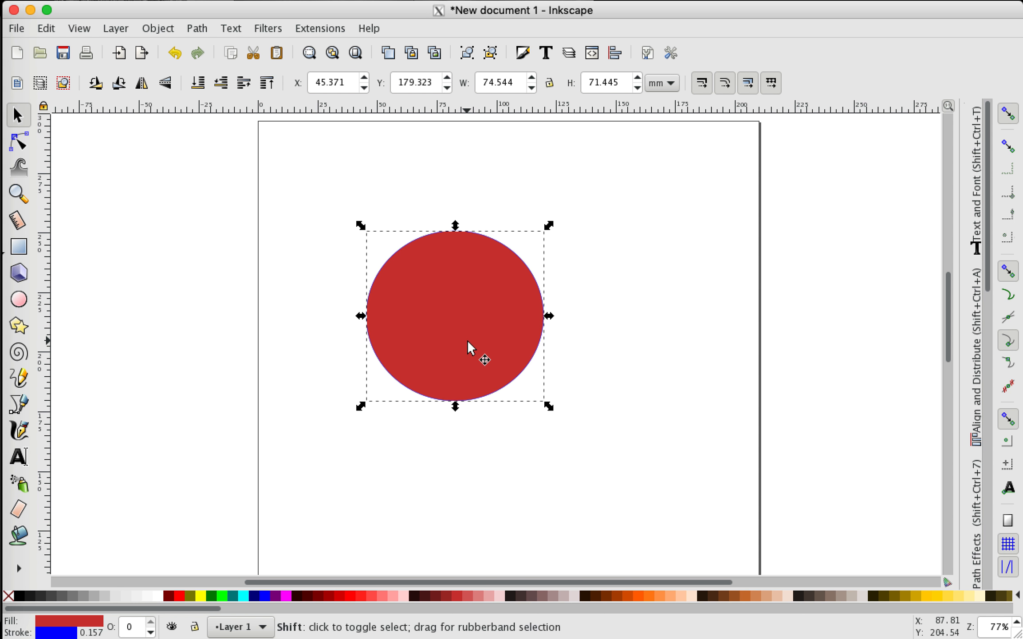
left_click_drag(549, 224, 582, 214)
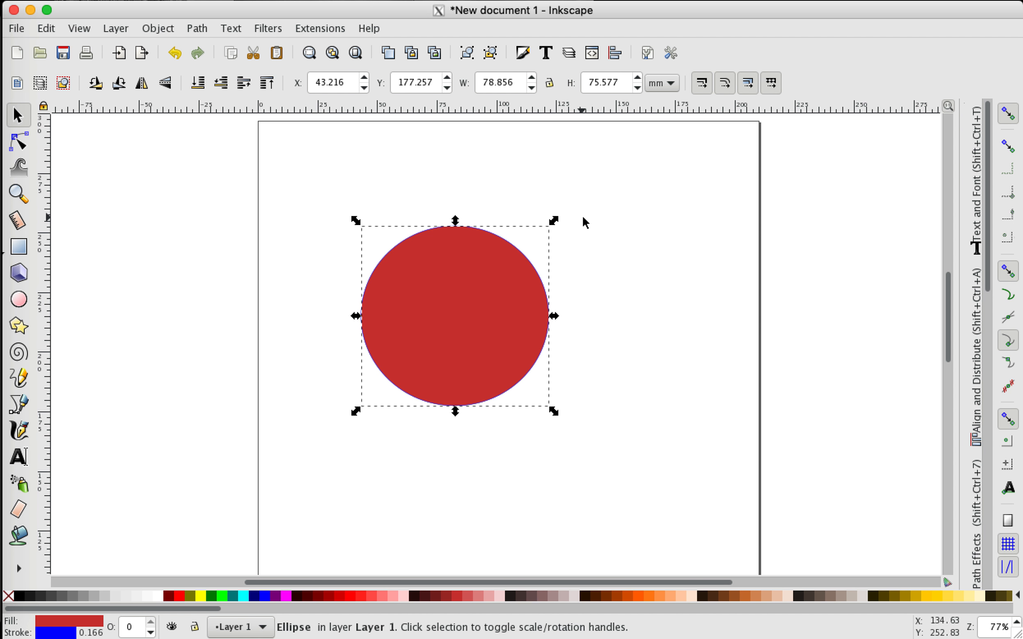
left_click(20, 147)
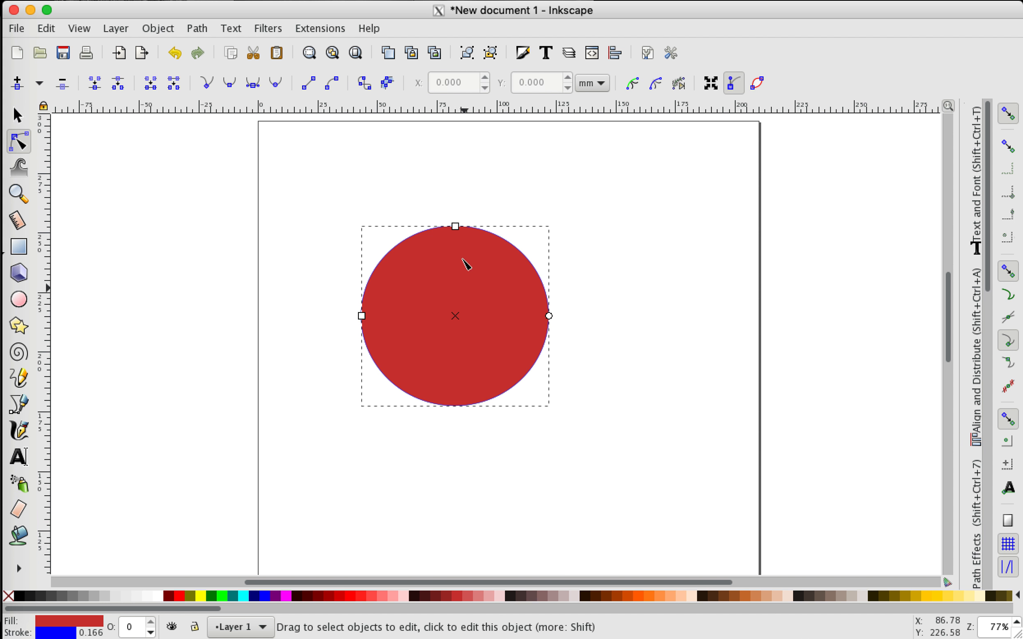
mouse_move(362, 316)
left_mouse_down()
mouse_move(338, 314)
mouse_move(357, 316)
left_mouse_up()
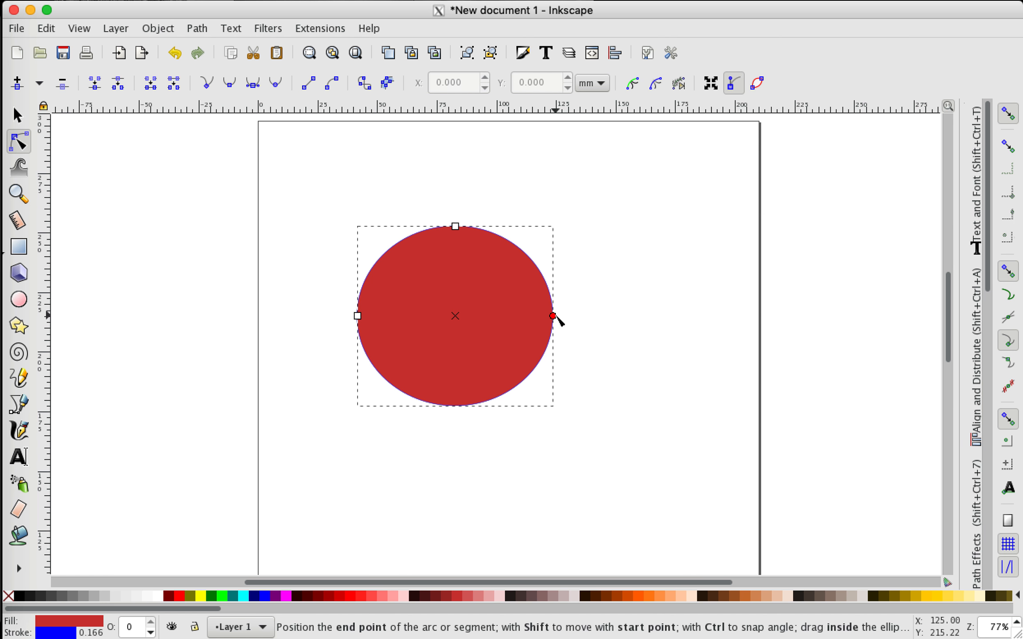
Step: Open the ellipse into a pie segment running from about 91° to about 335° by moving its arc nodes
left_click_drag(557, 317, 544, 277)
left_click_drag(553, 316, 502, 404)
left_click(413, 336)
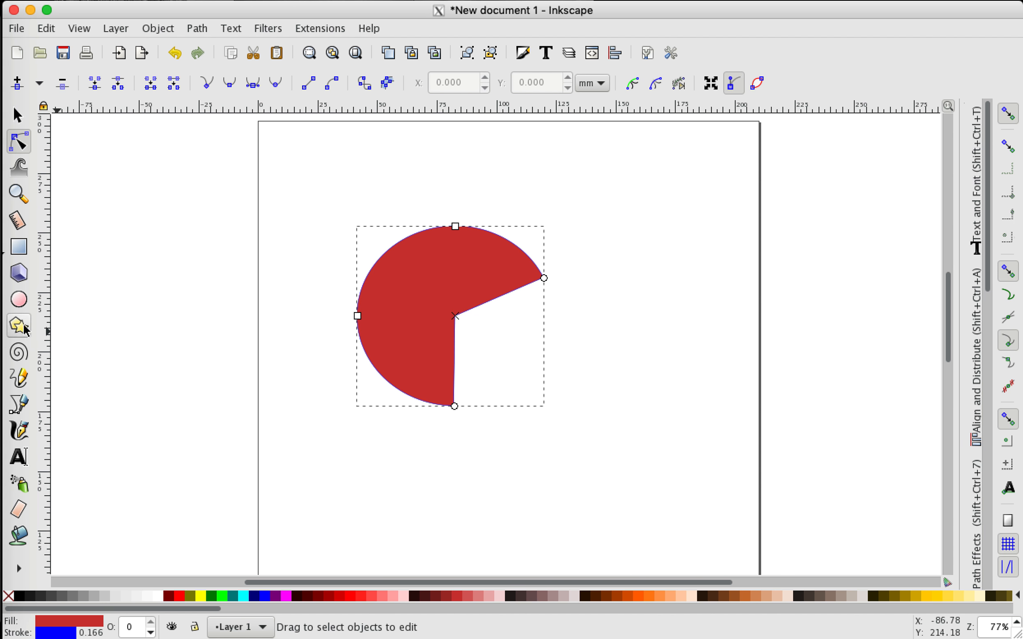
Step: Set the segment's end angle to 343.757° with the Ellipse tool
left_click(23, 301)
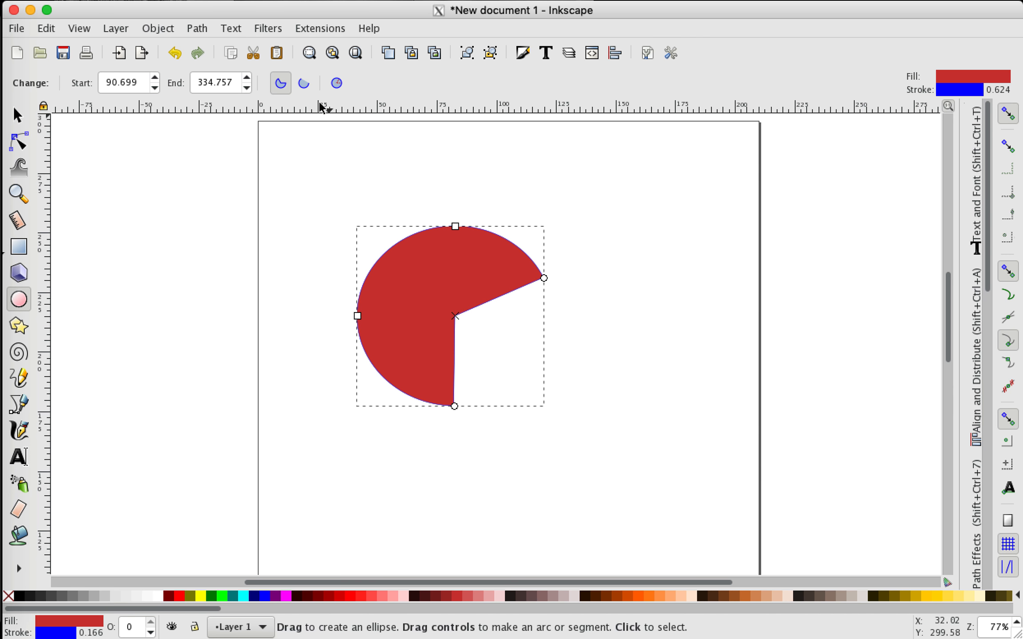
left_click(244, 79)
left_click(244, 79)
left_click(245, 79)
left_click(245, 79)
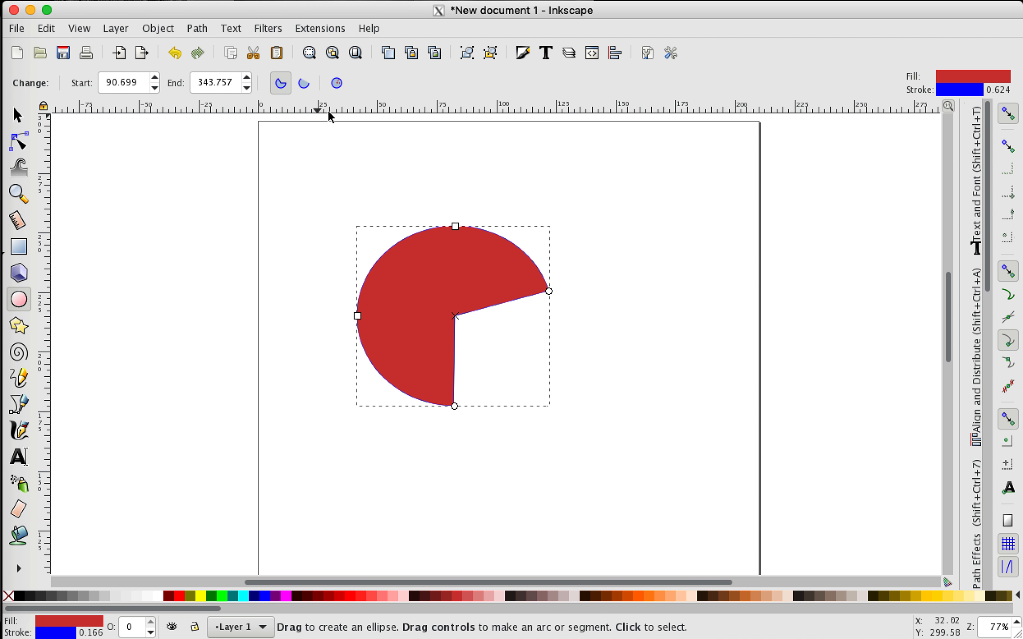
Step: Alternate the shape between an unclosed arc and a closed segment, ending with the arc
left_click(307, 88)
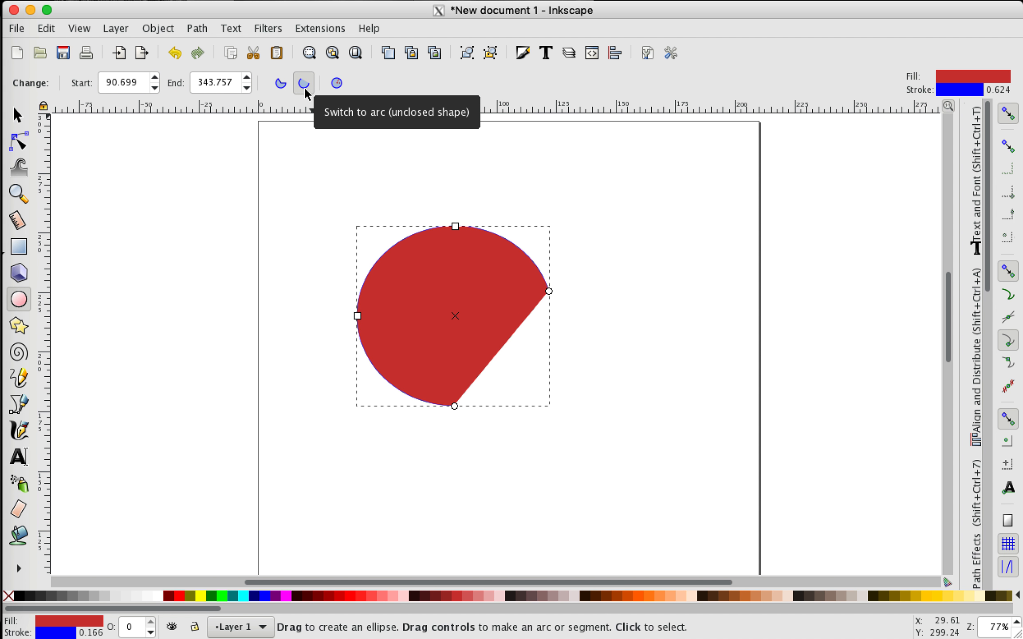
left_click(282, 84)
left_click(304, 87)
left_click(280, 84)
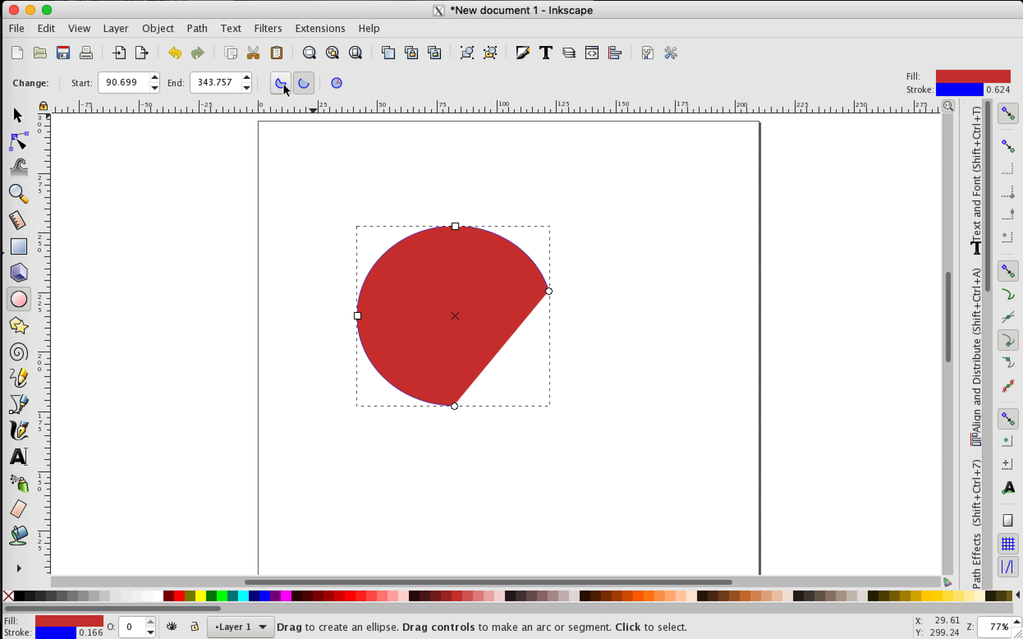
left_click(302, 86)
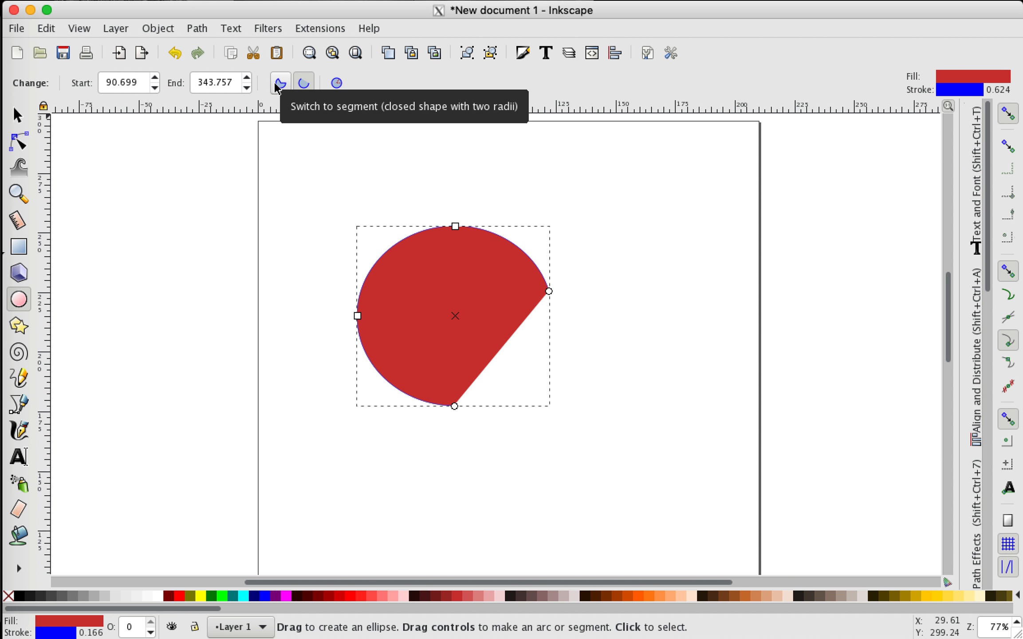
left_click(280, 84)
left_click(298, 85)
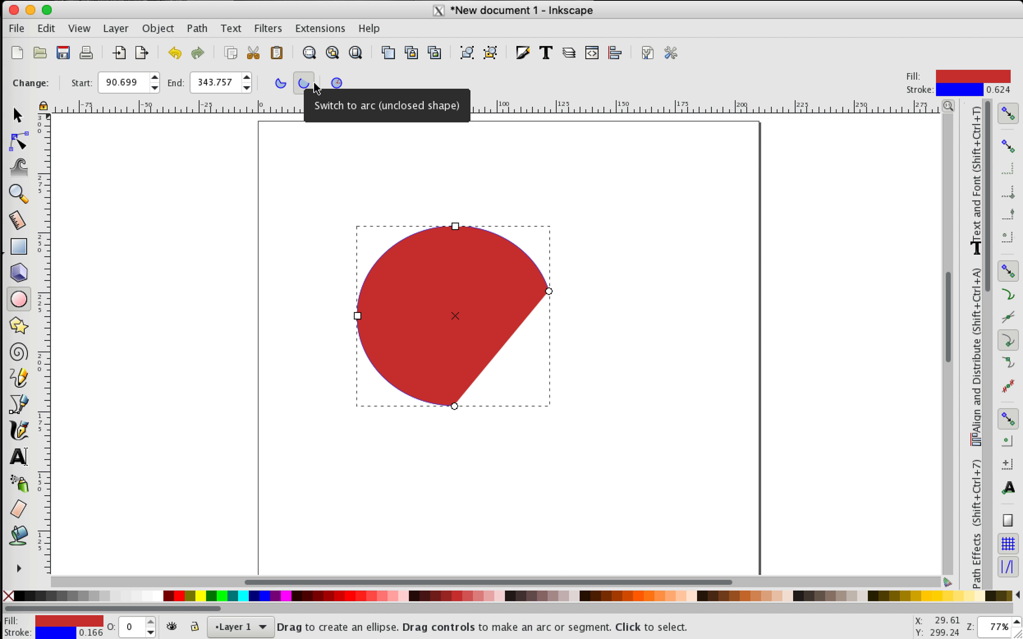
Step: Make the ellipse whole again, and cut a mouth-like wedge out of its right side with the arc nodes
left_click(337, 84)
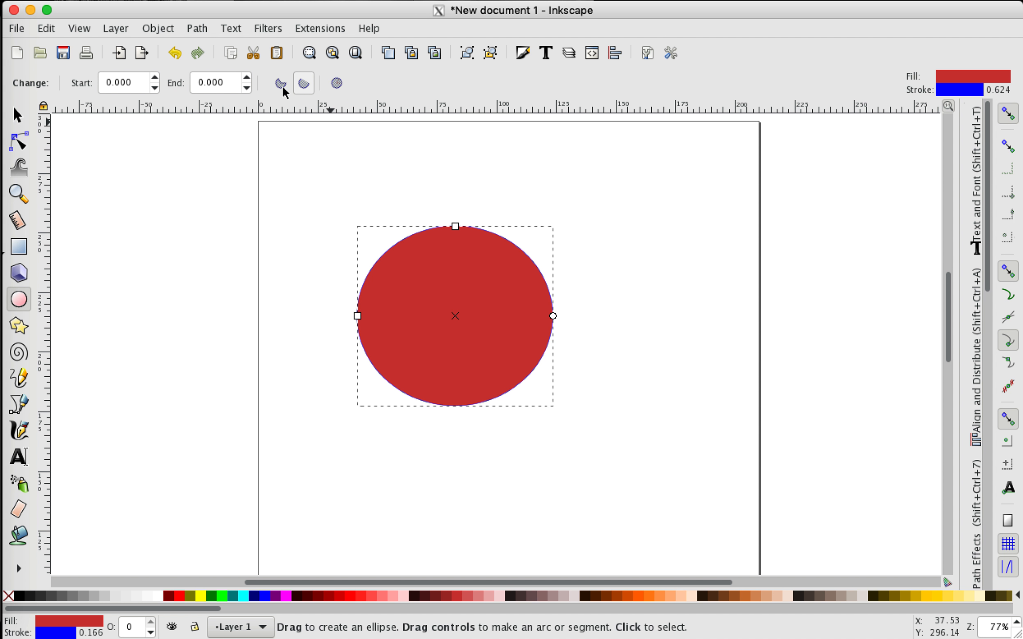
left_click(18, 142)
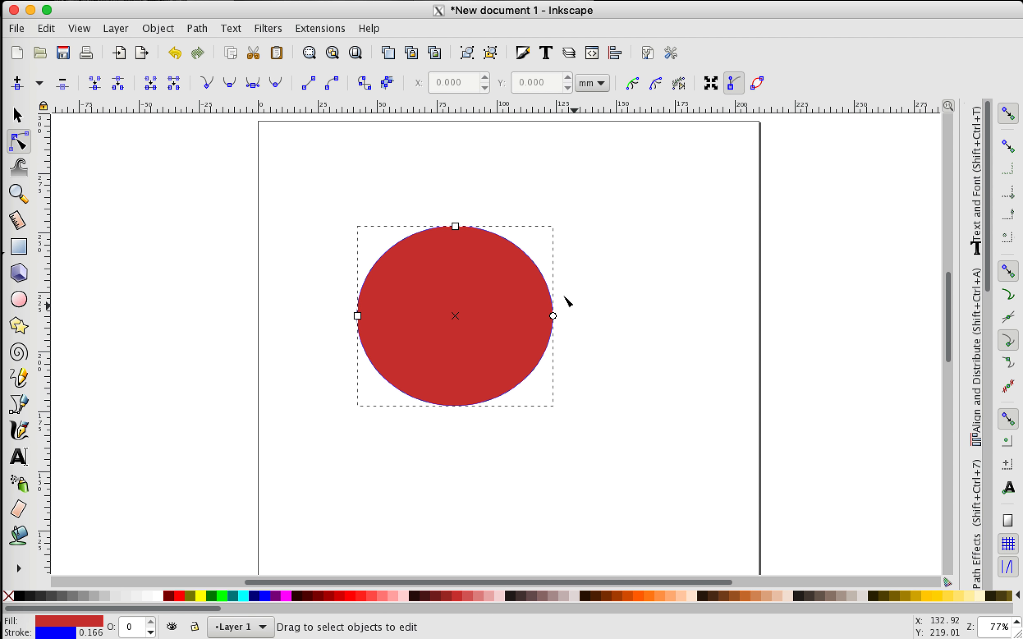
left_click_drag(553, 316, 540, 360)
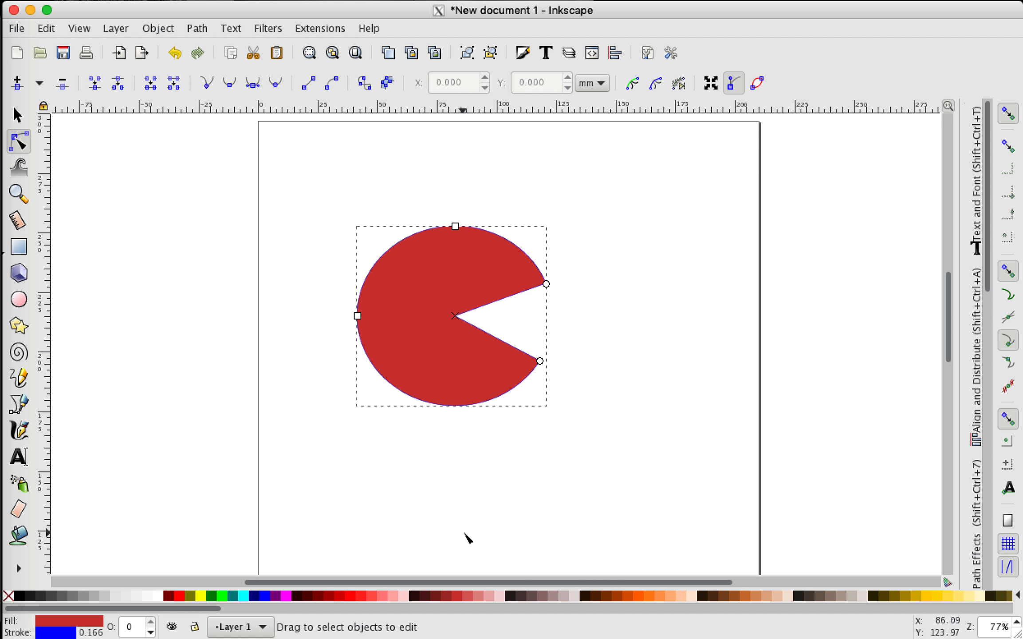
Step: Try lighter red fills on the wedge-cut ellipse and set its fill to Fuchsia (#FF00FF)
left_click(392, 596)
left_click(374, 600)
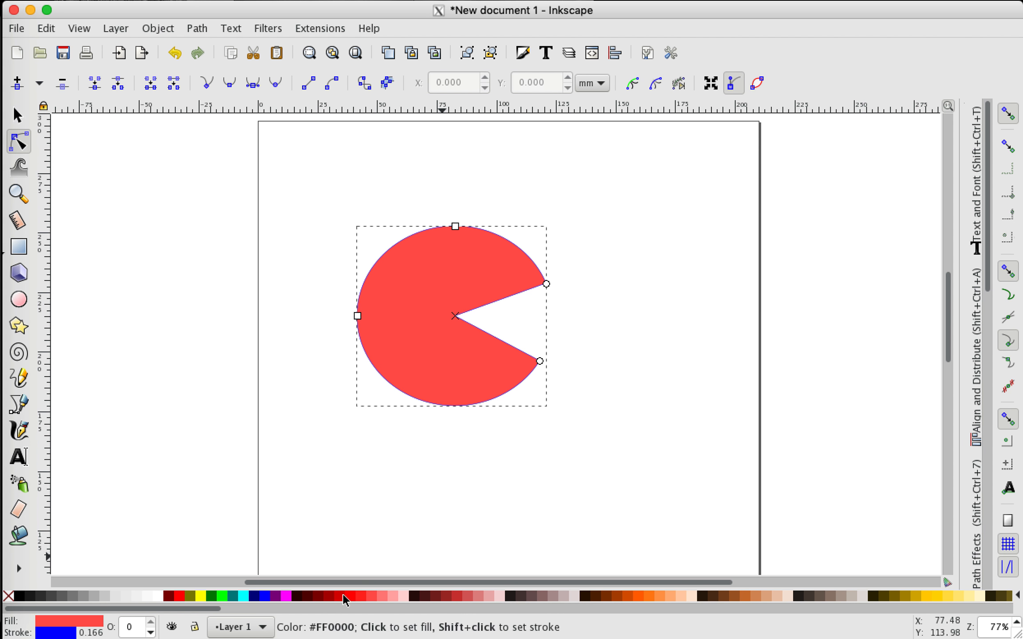
left_click(297, 597)
left_click(285, 597)
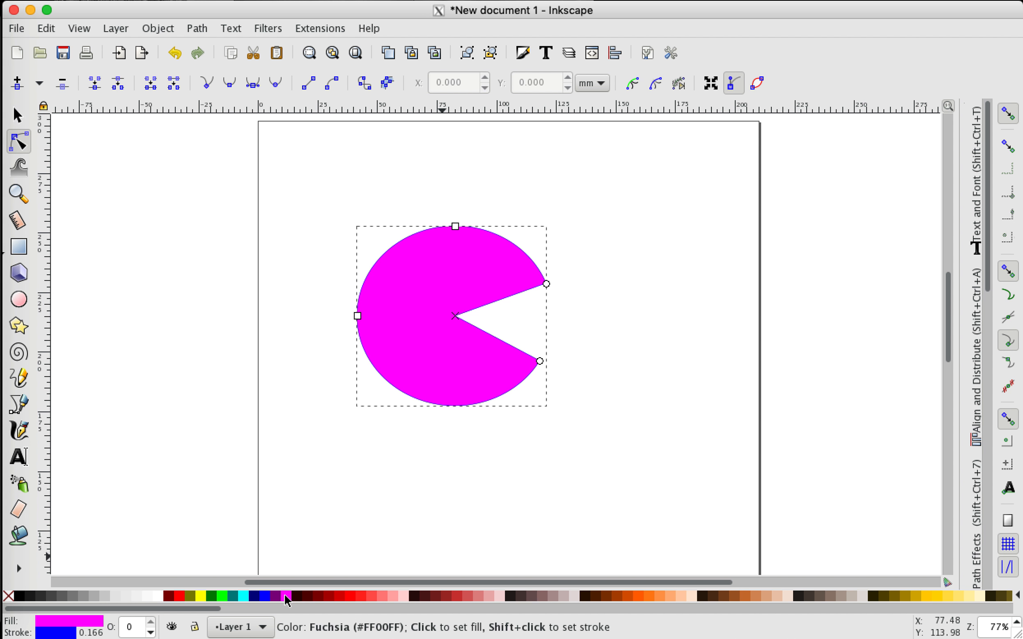